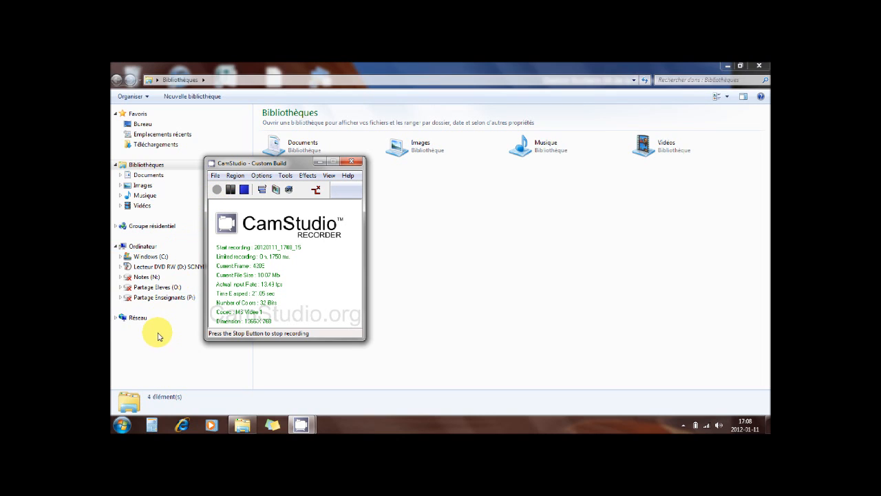
Launch FreeMind from the installed programs, maximize its window and centre the forestry map
left_click(123, 426)
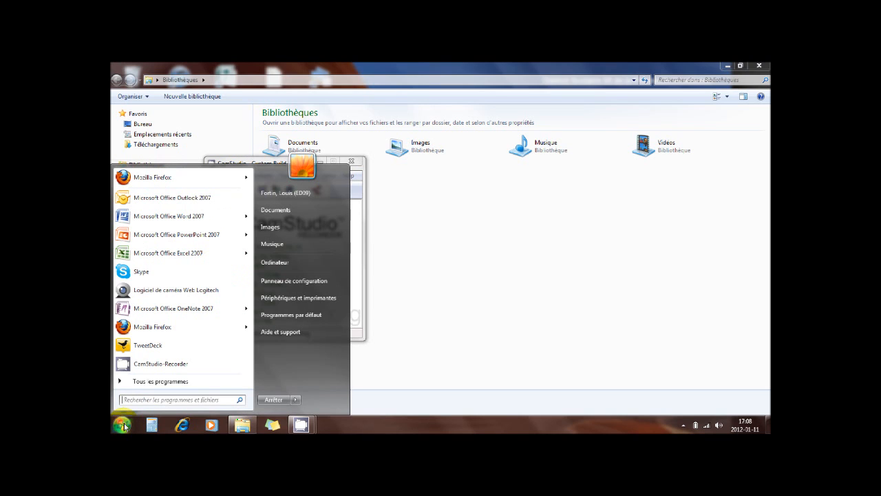
left_click(145, 381)
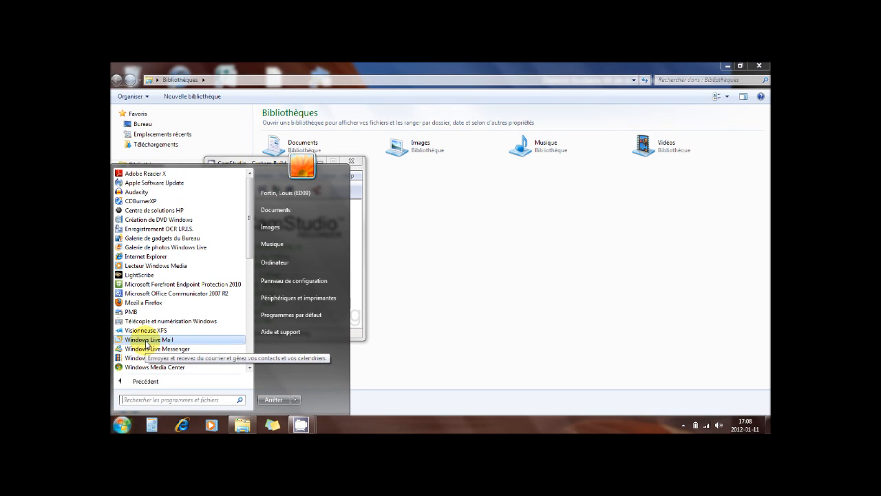
scroll(146, 342, "down", 5)
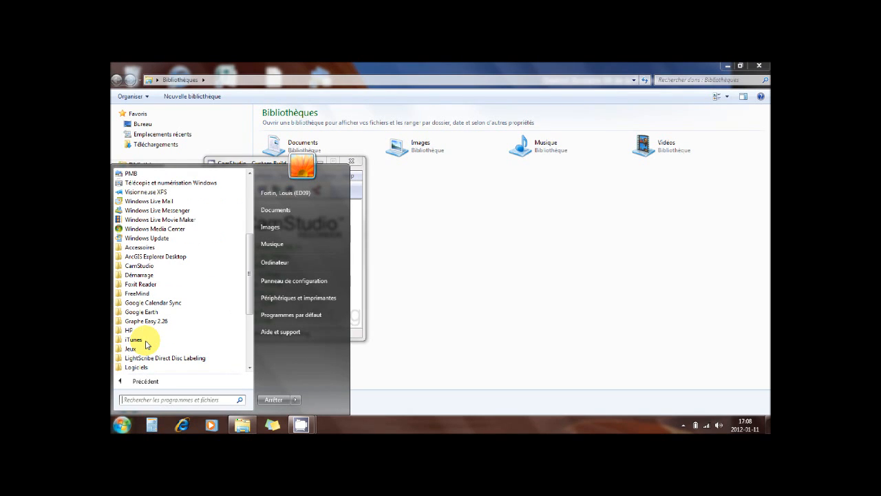
left_click(141, 294)
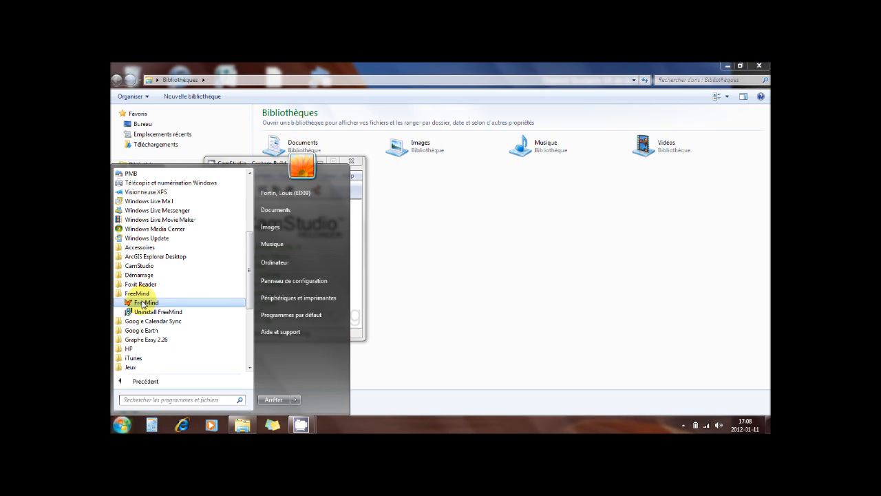
left_click(143, 303)
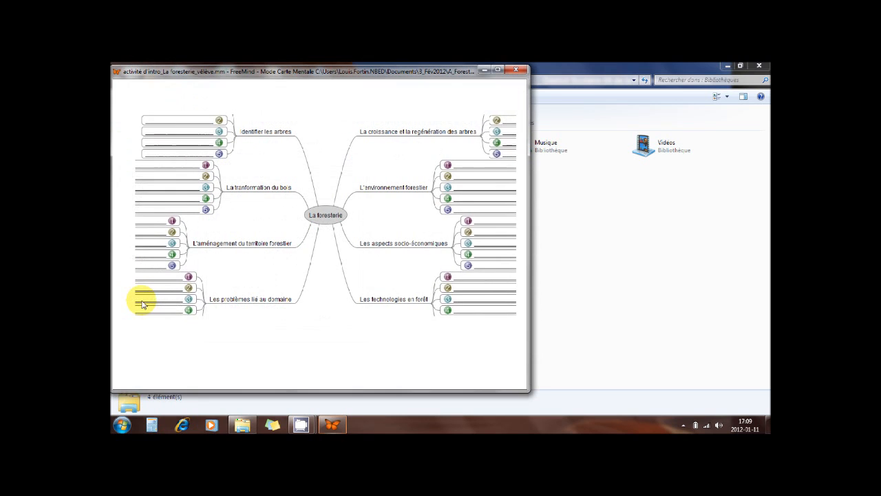
left_click(497, 70)
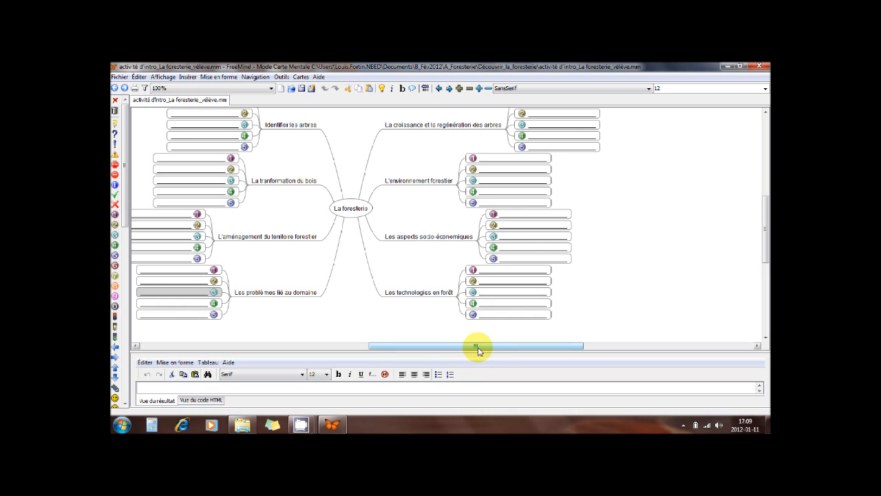
left_click_drag(479, 350, 451, 348)
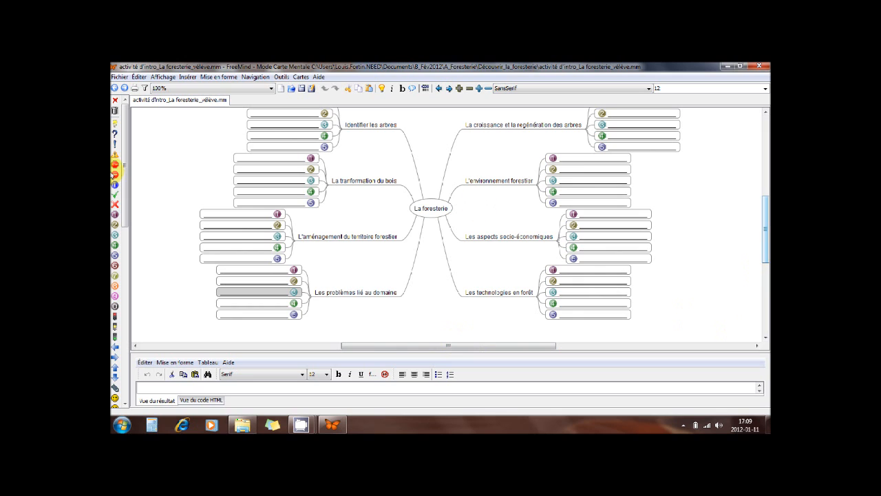
Create a new blank mind map
left_click(121, 77)
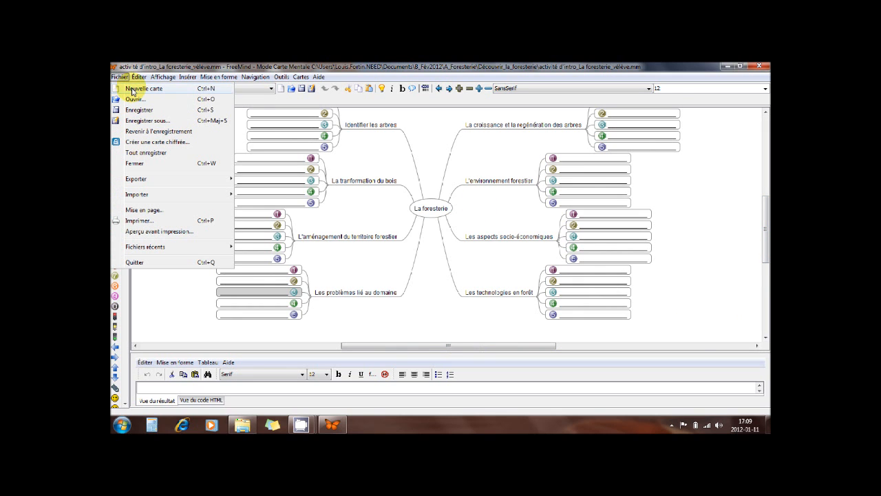
left_click(133, 89)
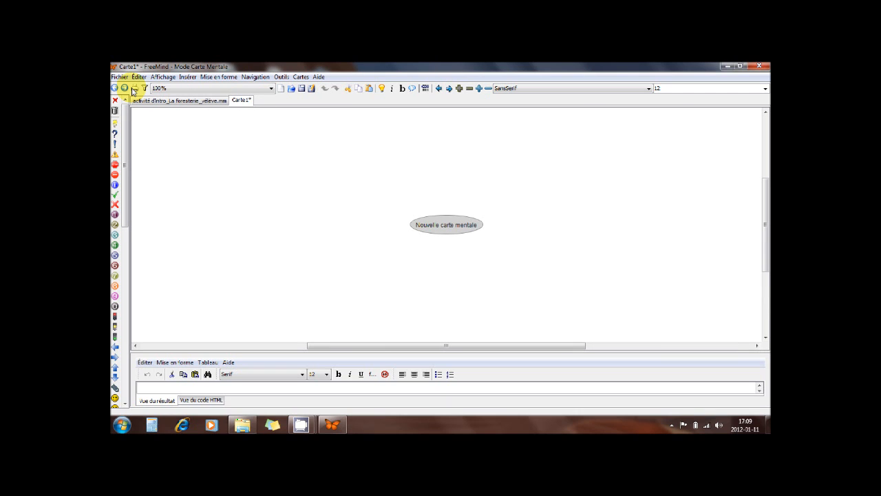
left_click(120, 77)
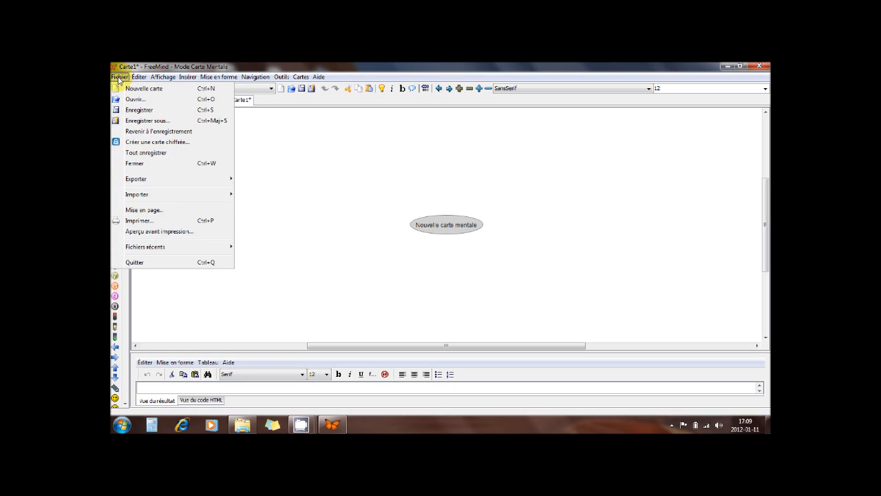
left_click(119, 78)
left_click(120, 77)
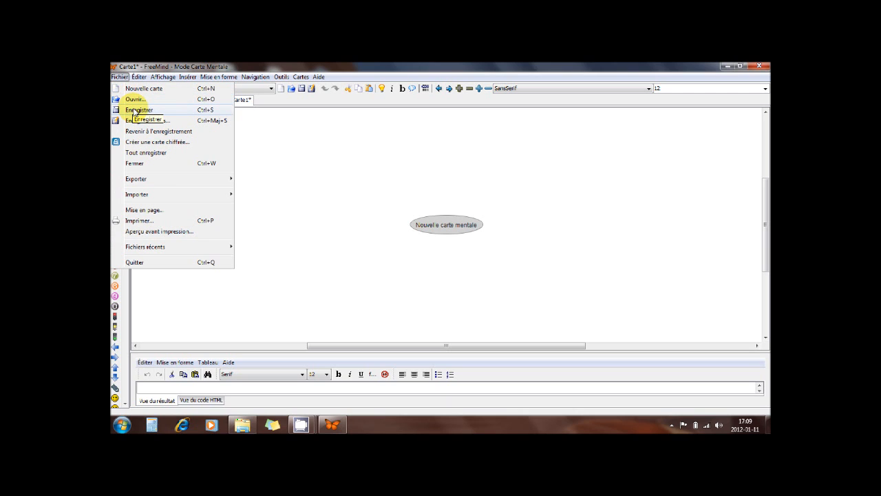
left_click(338, 214)
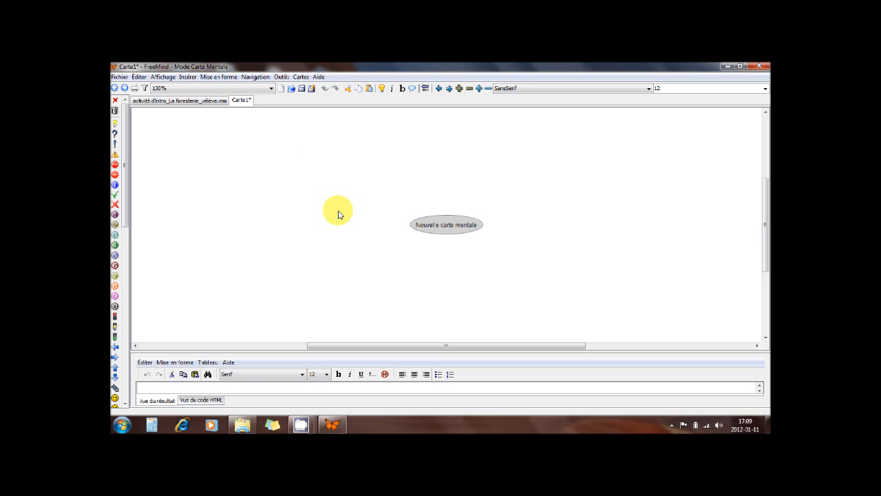
Rename the central node of the new map as "Freemind"
double_click(447, 227)
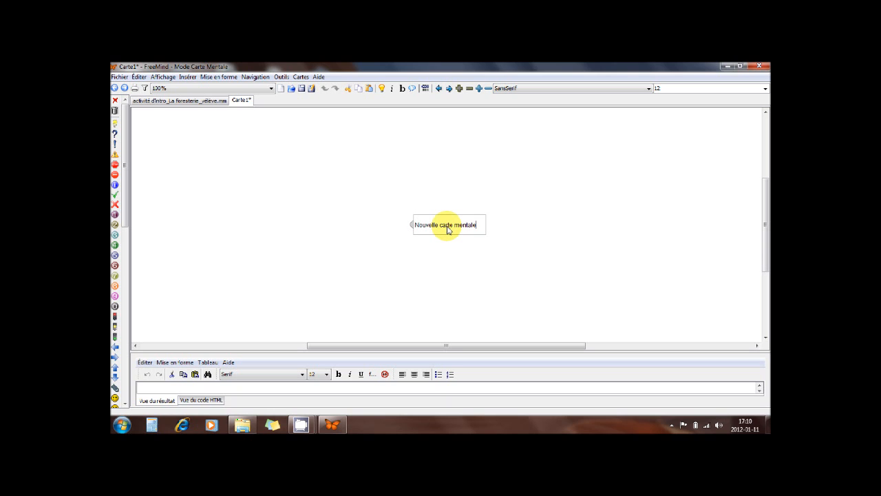
triple_click(447, 227)
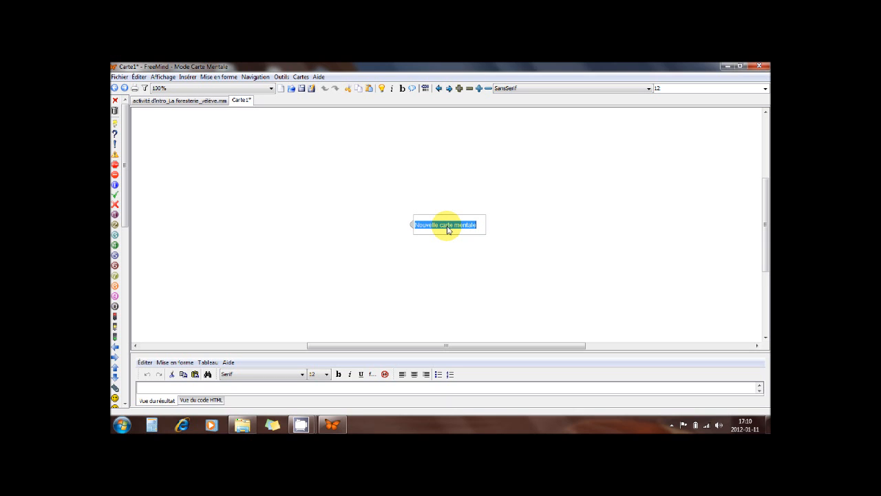
type("Fi")
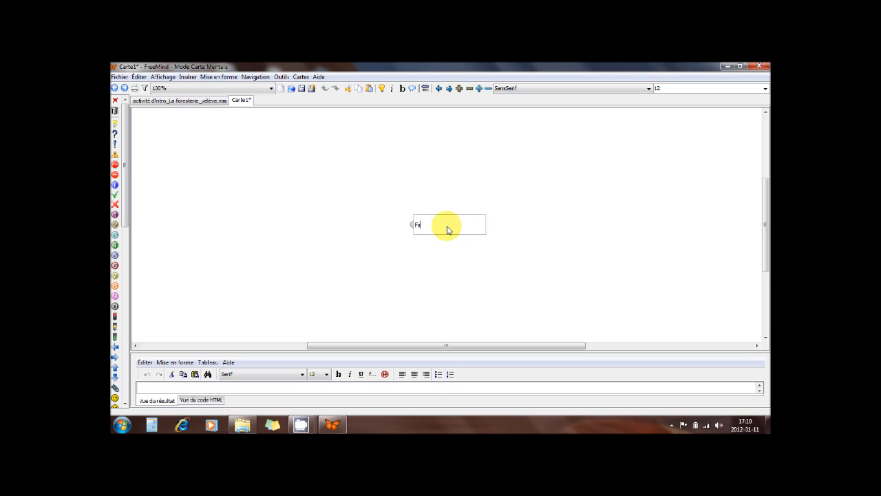
type("eemind")
key("Return")
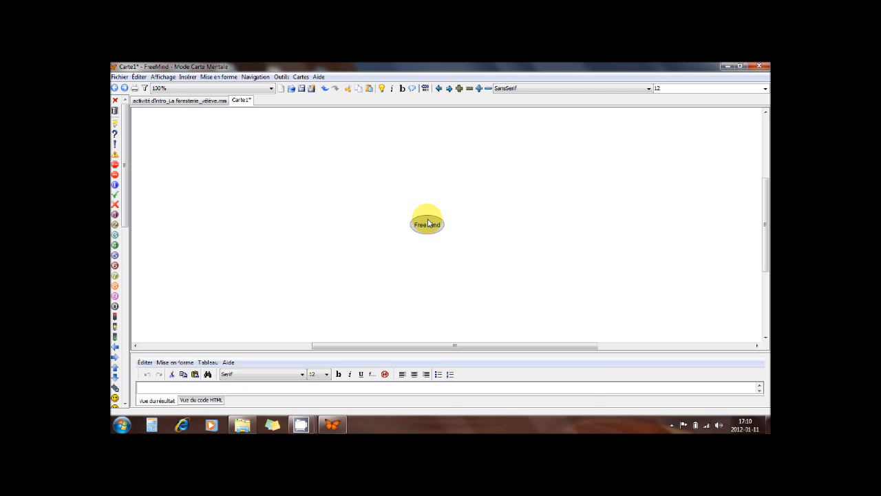
Add an empty child node to the central Freemind node
right_click(428, 223)
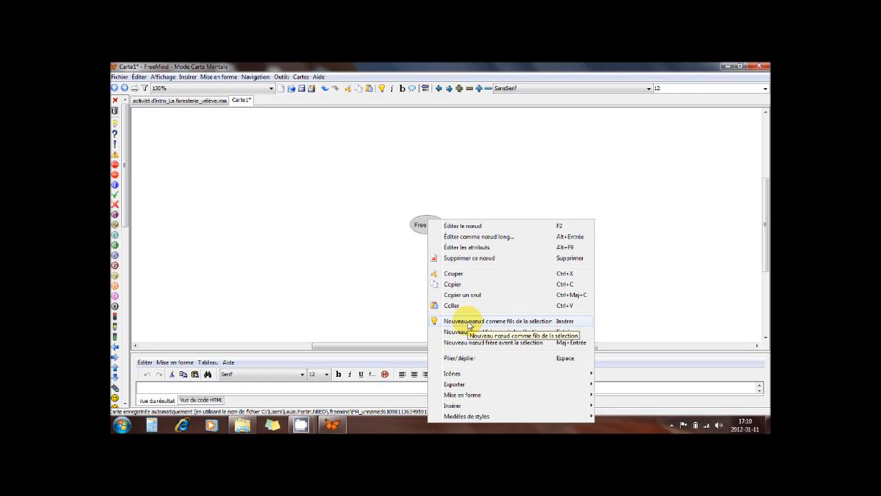
left_click(468, 322)
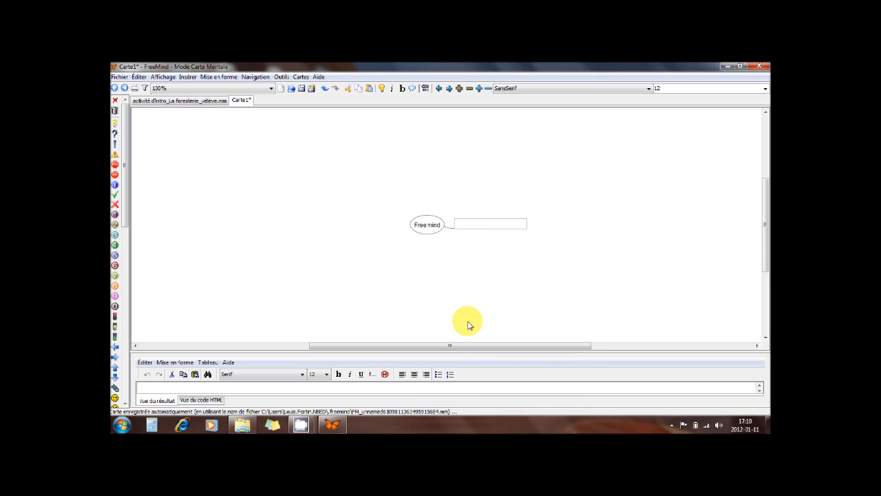
right_click(428, 223)
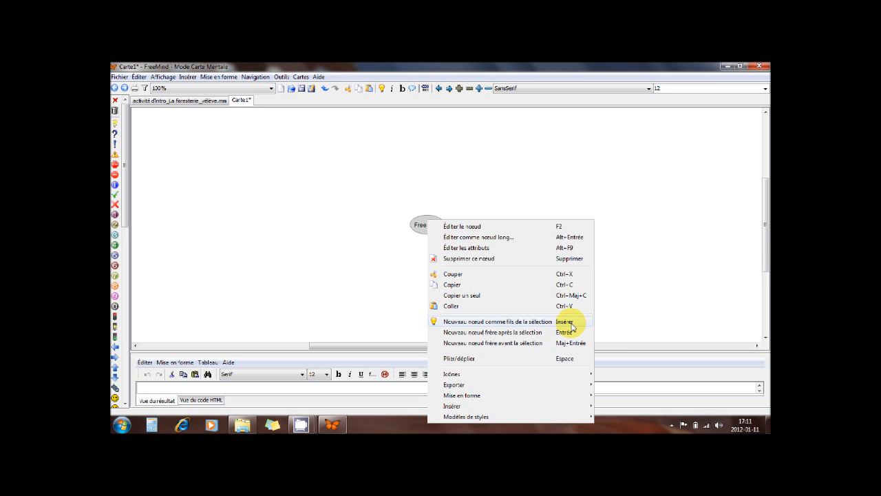
left_click(422, 227)
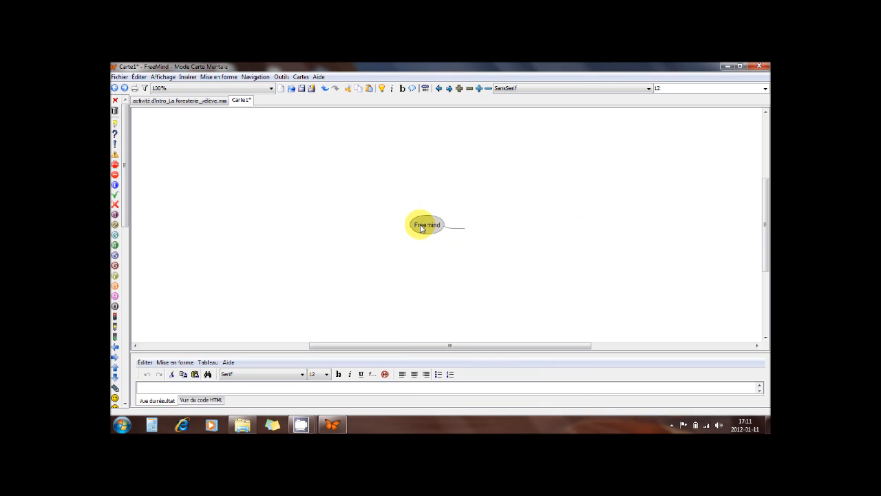
Format the empty child node with the Bulle (bubble) style
left_click(459, 226)
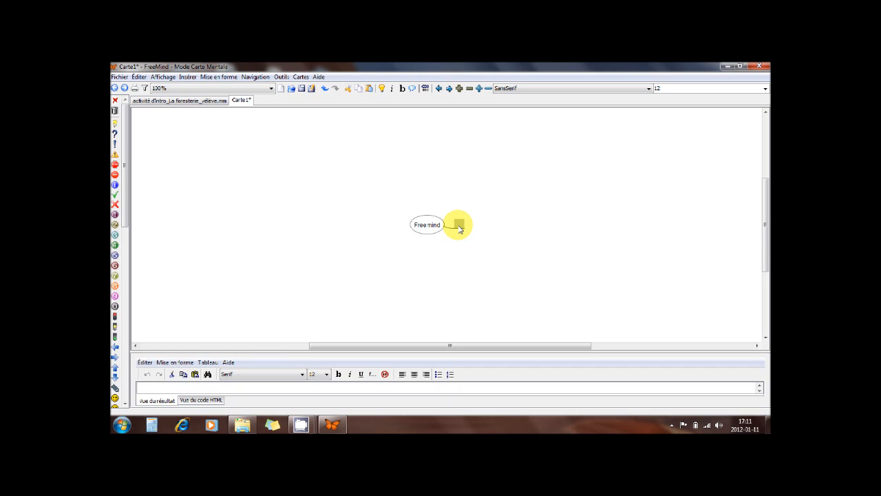
right_click(460, 228)
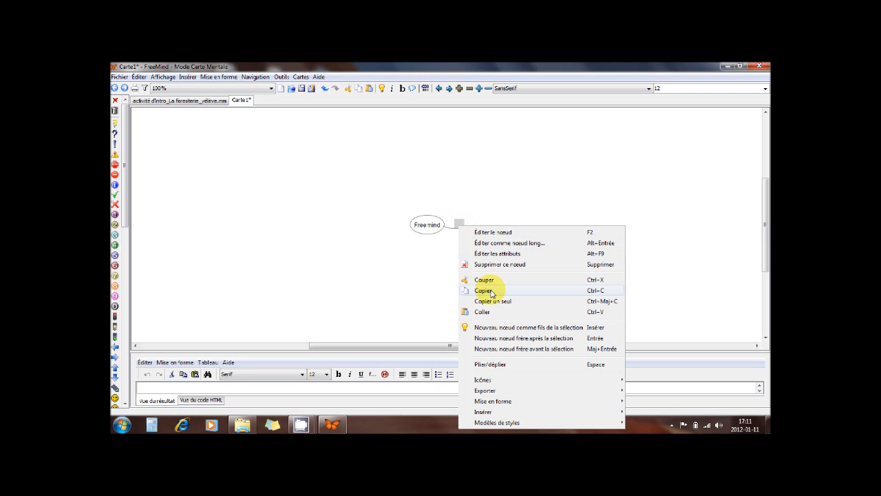
mouse_move(509, 405)
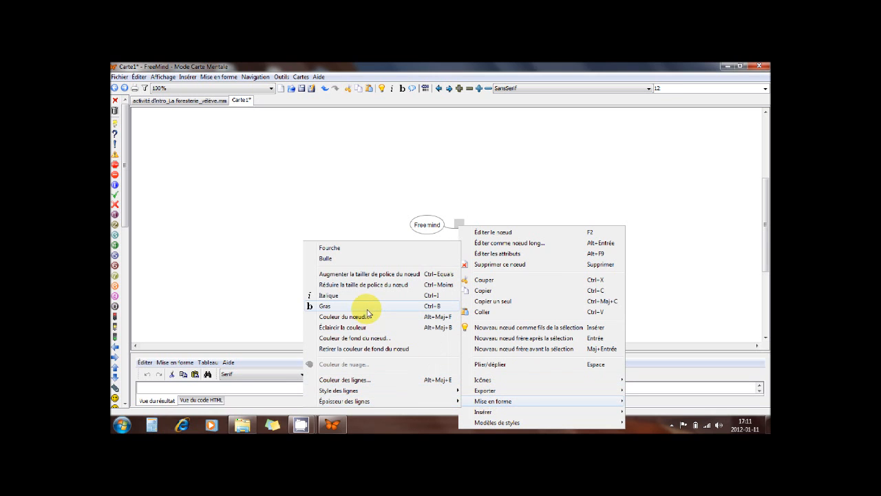
left_click(331, 259)
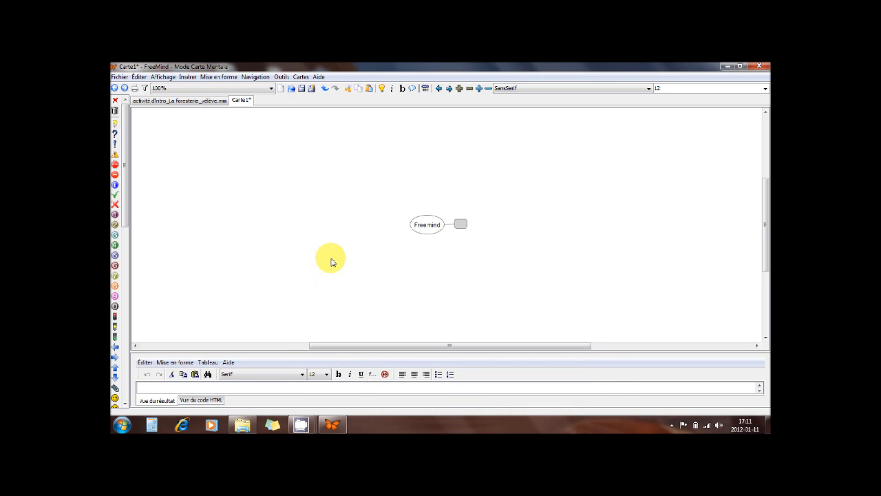
Label the empty bubble node "créer des bulles"
right_click(460, 228)
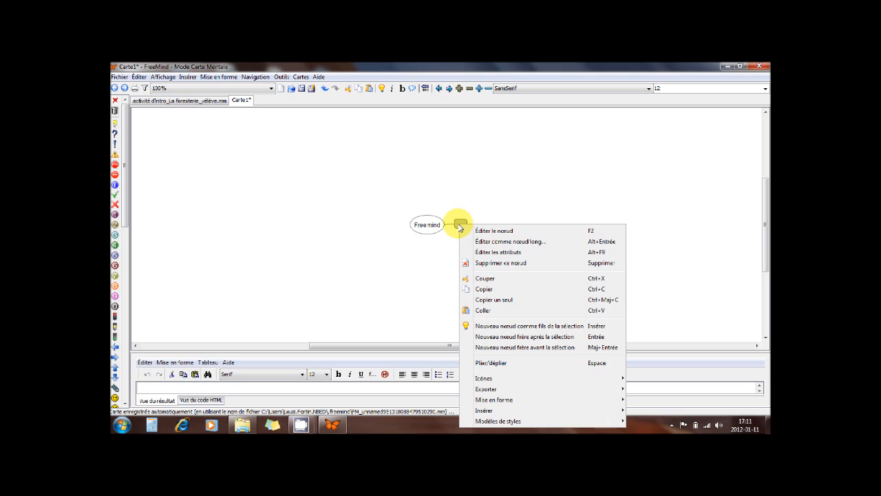
double_click(456, 228)
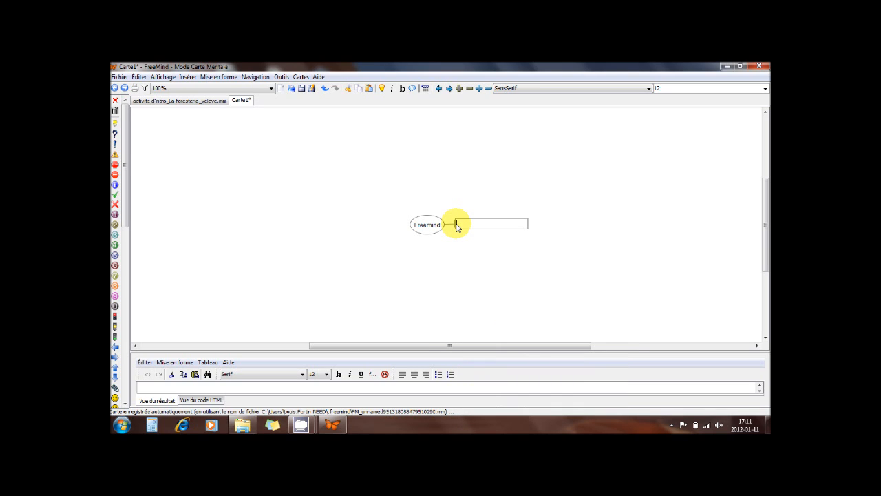
type("créer des bulle")
type("s")
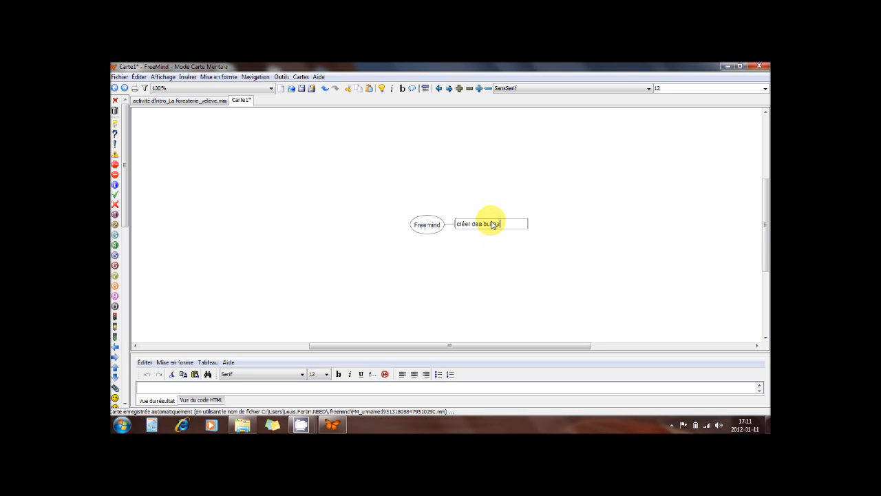
key("Return")
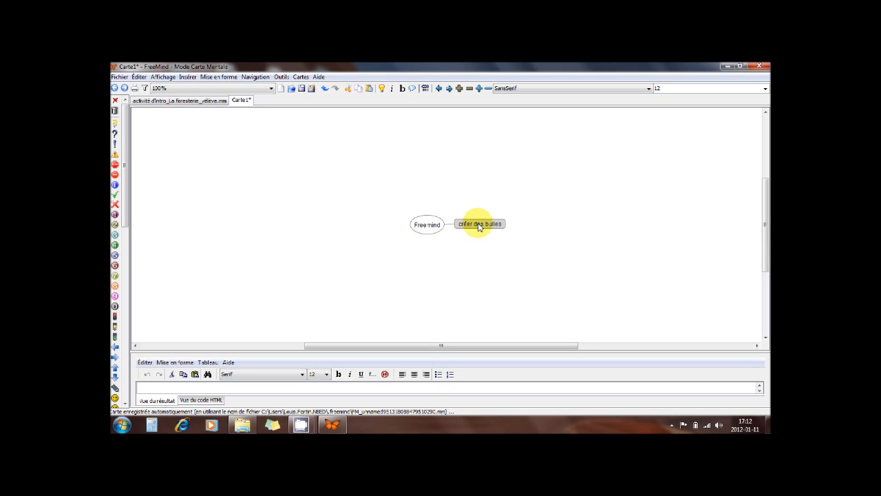
Add a child node labelled "nouvelle bulle" to the "créer des bulles" node
key("Insert")
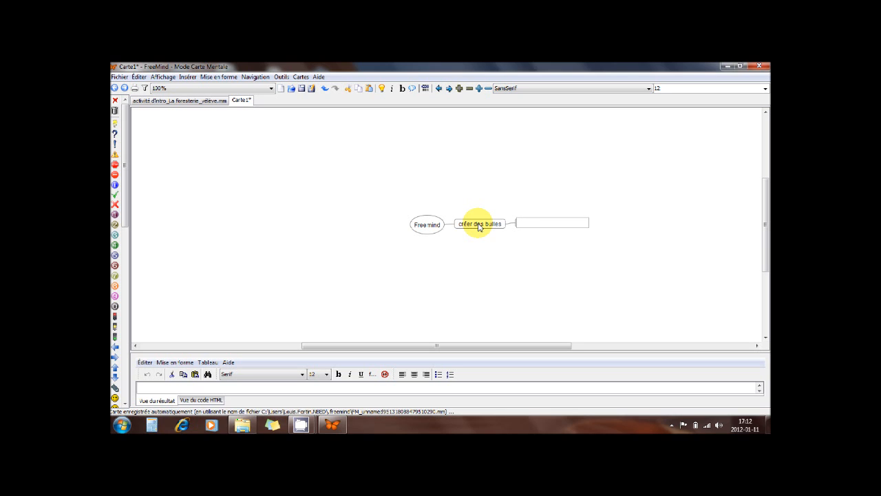
type("nouvelle bulle")
key("Return")
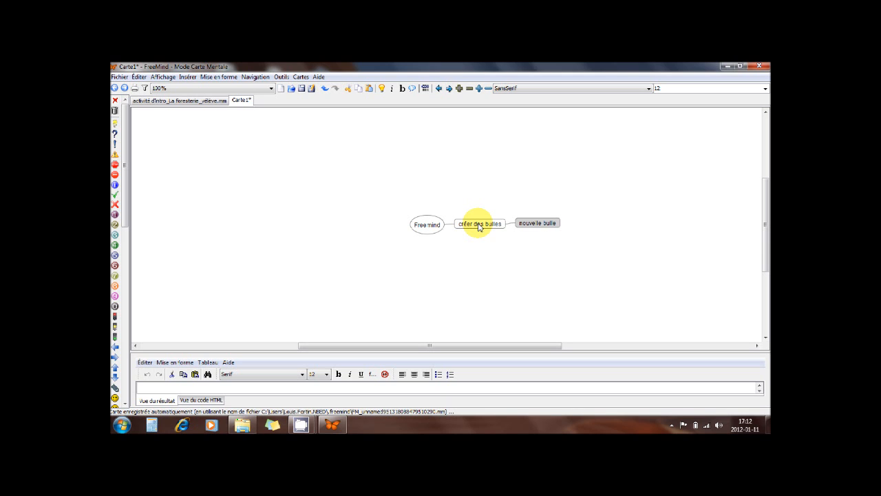
Add a child node labelled "2 e" to the central Freemind node
left_click(429, 227)
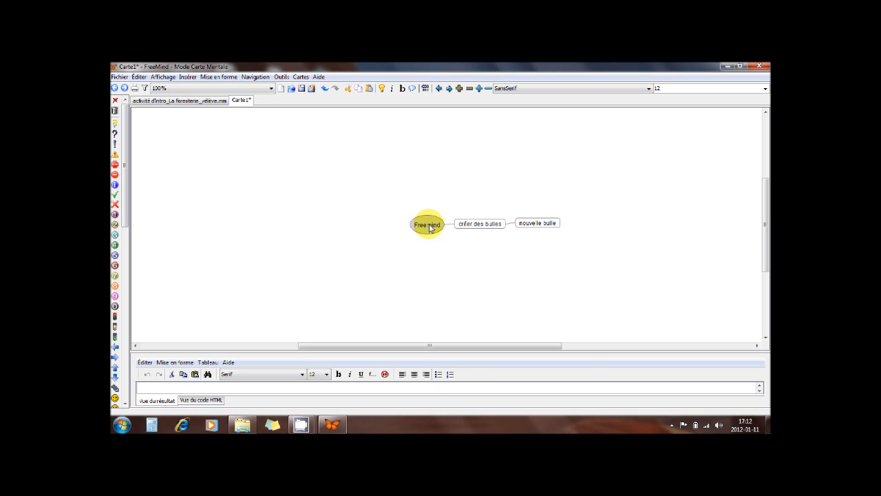
right_click(429, 227)
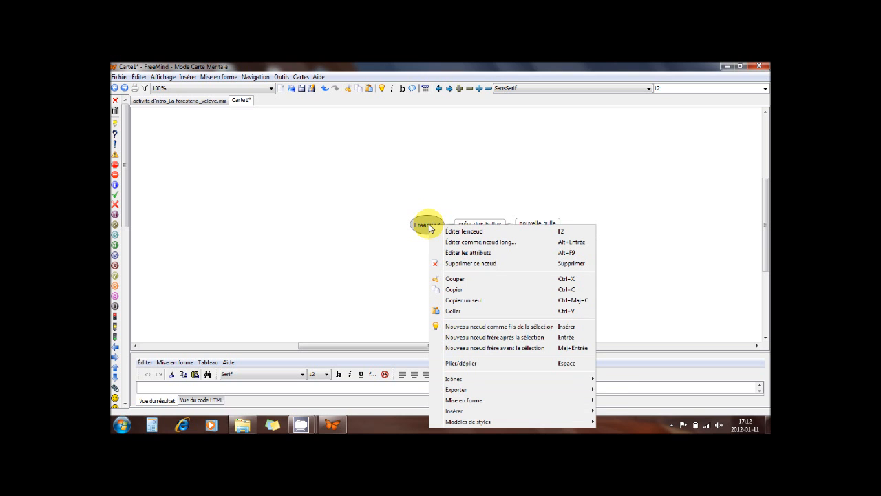
left_click(500, 329)
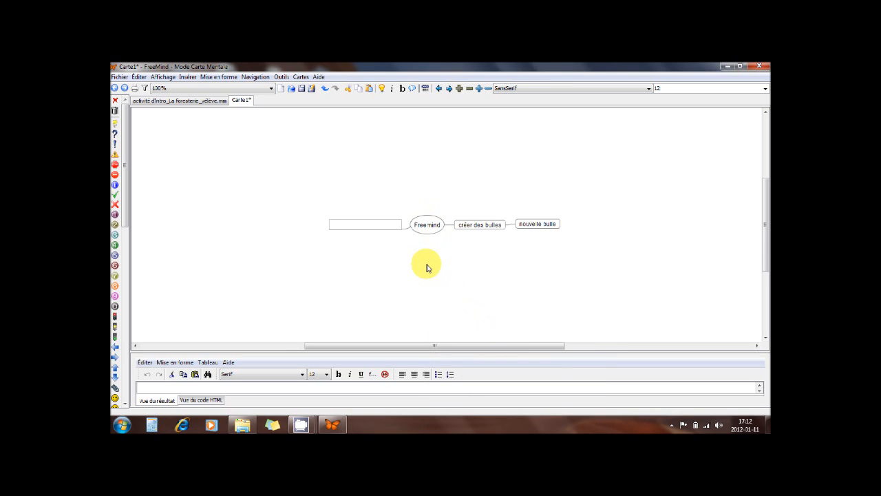
type("2")
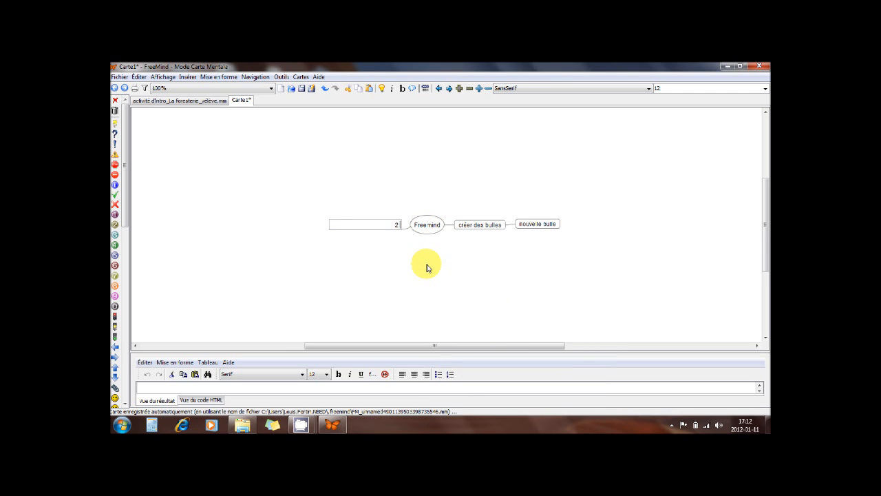
type(" e")
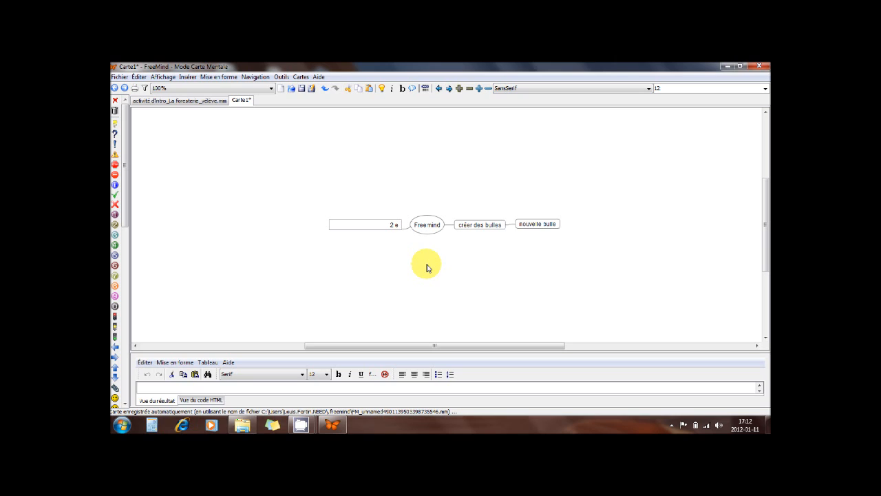
Add two empty child nodes to the central Freemind node, one on each side
left_click(426, 225)
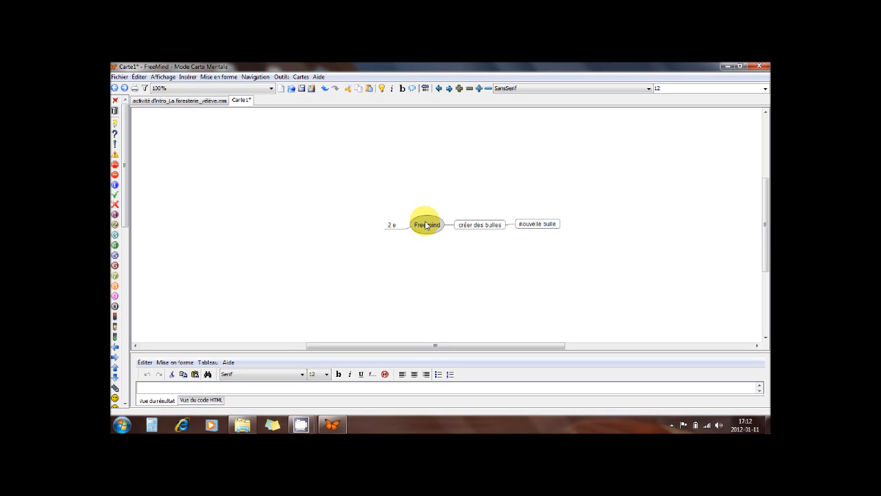
key("Insert")
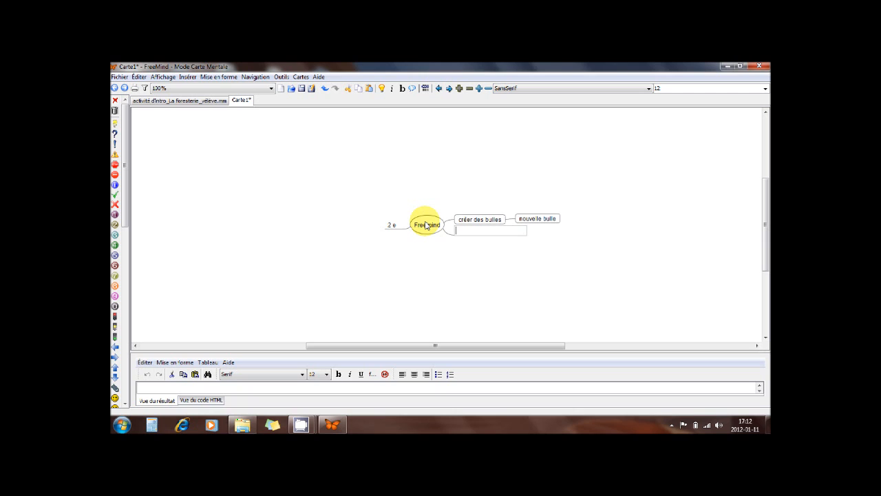
key("Escape")
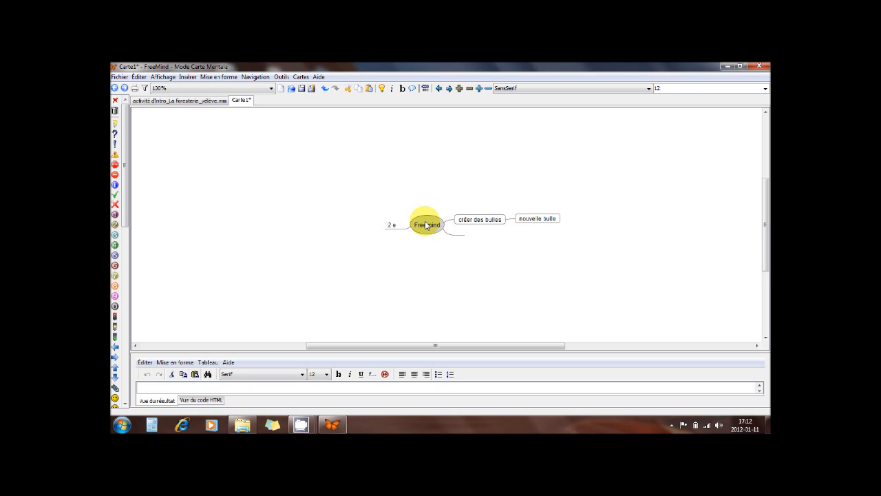
key("Insert")
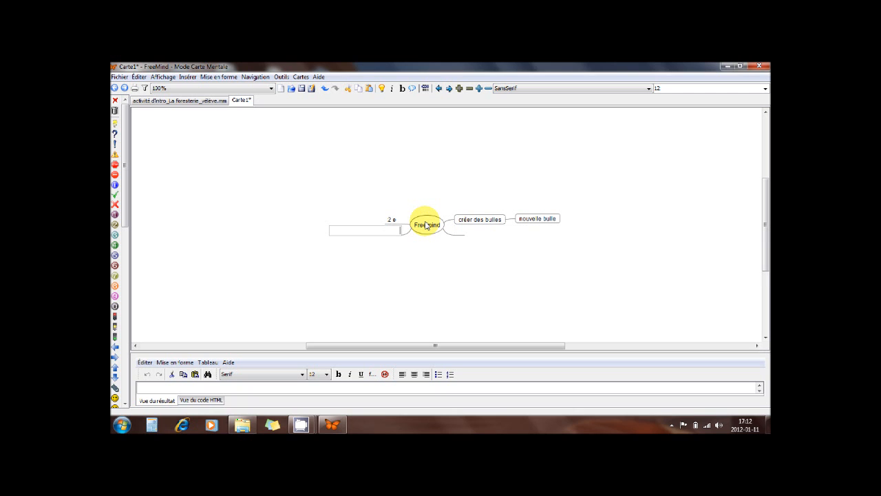
key("Escape")
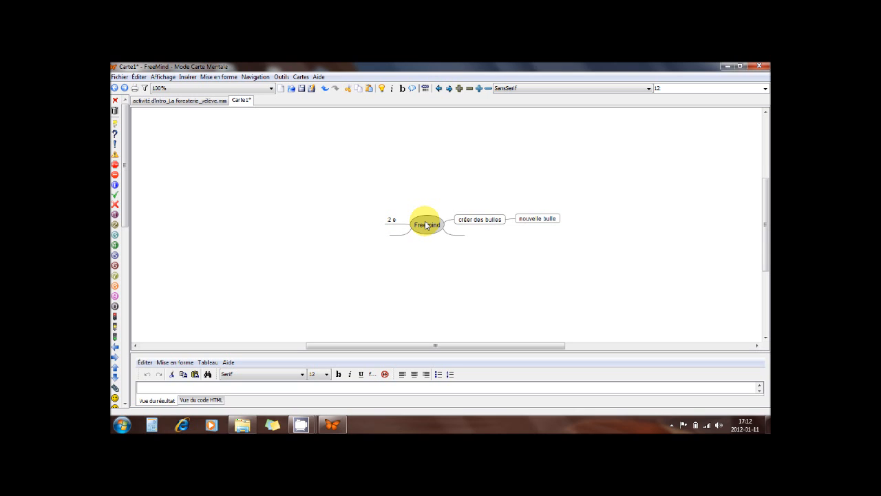
Add another child node to Freemind, give it the number 1 icon and label it "texte"
key("Insert")
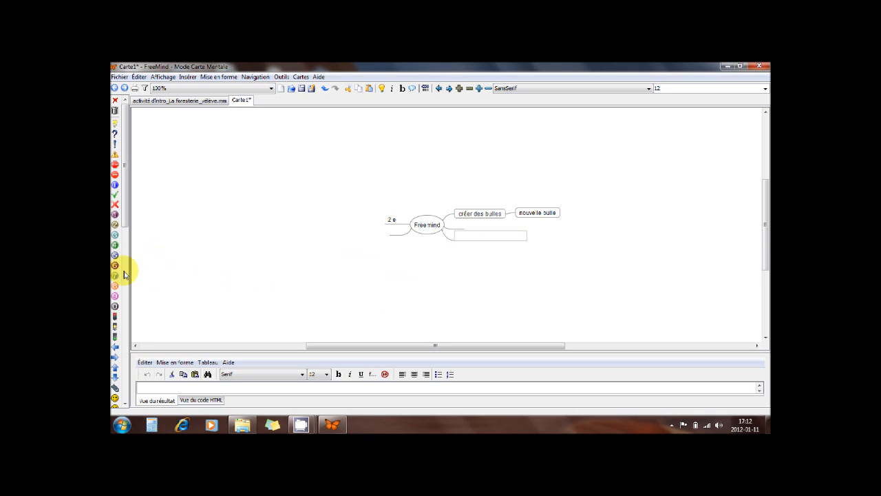
left_click(116, 216)
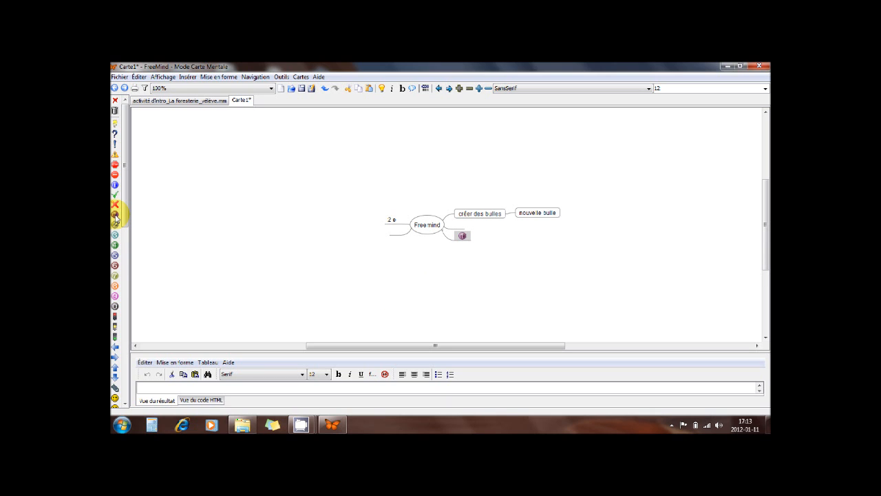
key("F2")
type("texte")
key("Return")
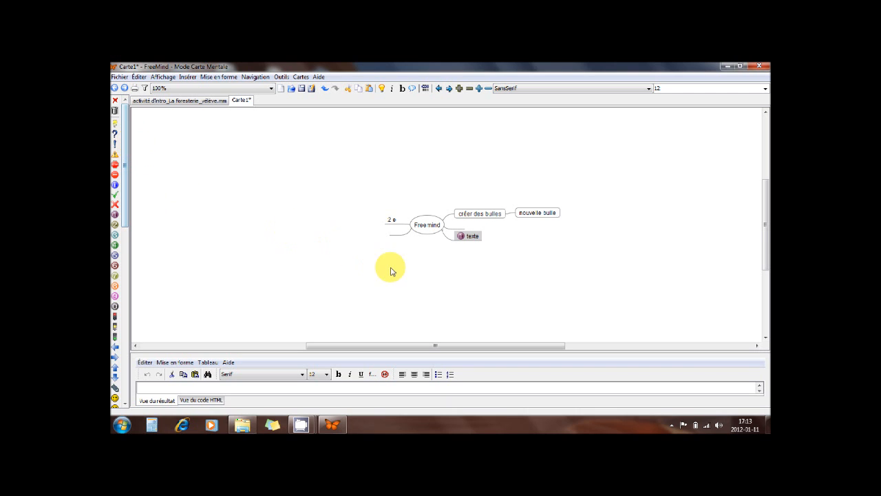
Give the empty node below "2 e" a question mark icon and label it "Question"
left_click(393, 234)
double_click(393, 233)
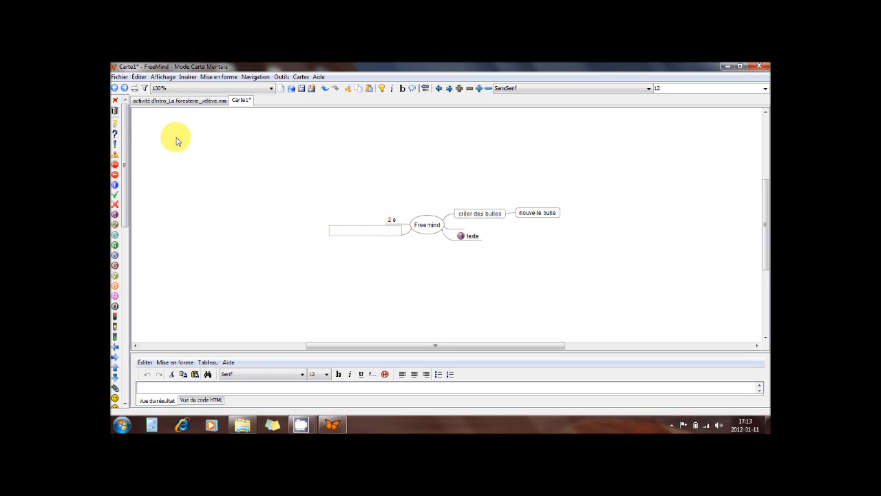
left_click(115, 138)
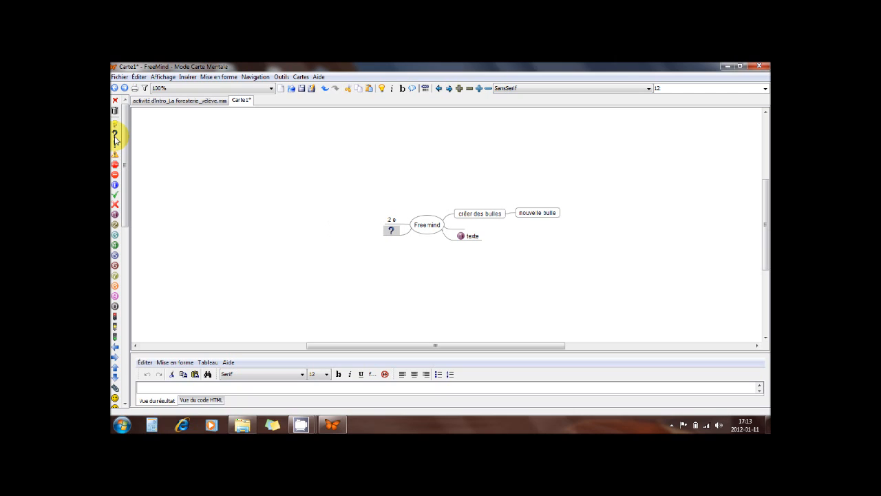
key("F2")
type("Question")
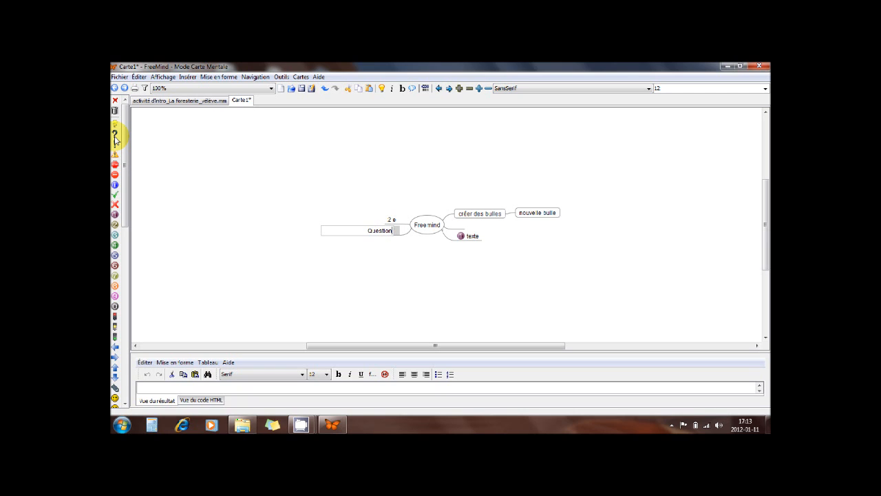
key("Return")
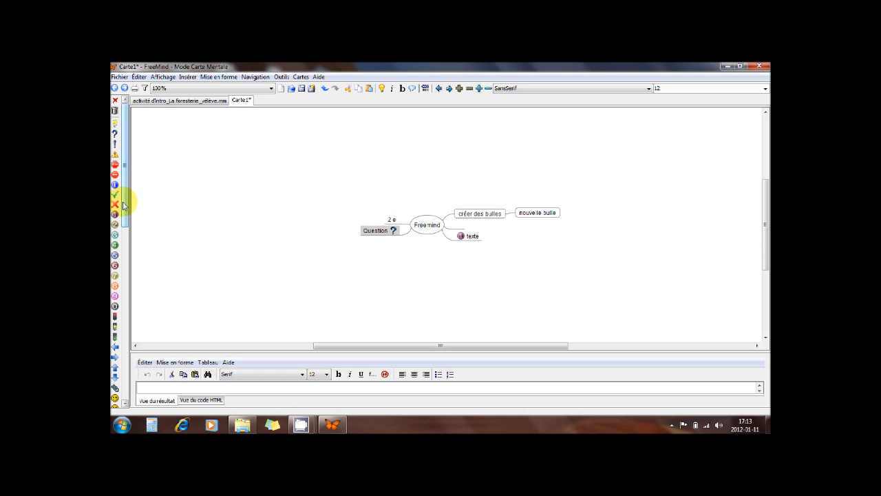
Add a smiley icon to the empty node between "créer des bulles" and "texte"
left_click_drag(124, 206, 130, 265)
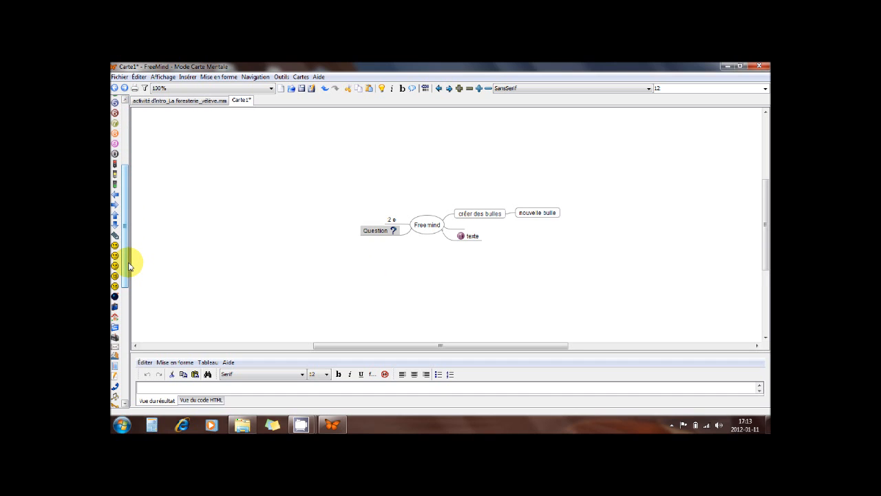
left_click(489, 213)
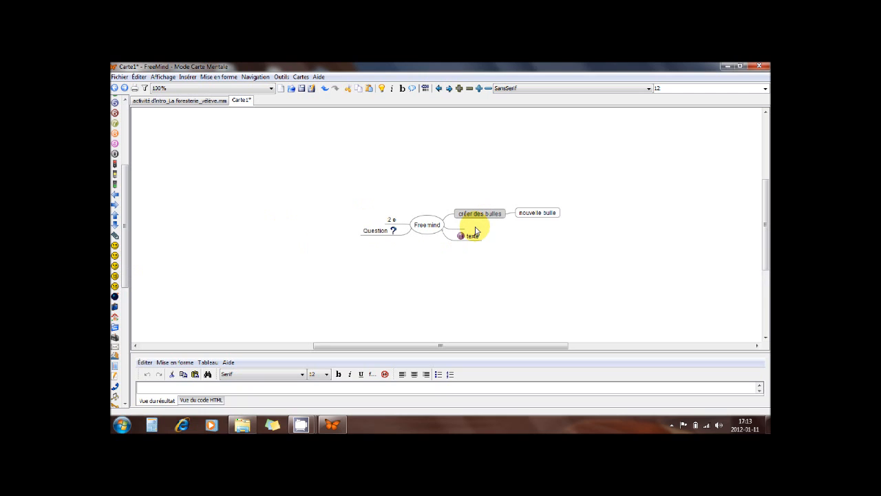
key("Return")
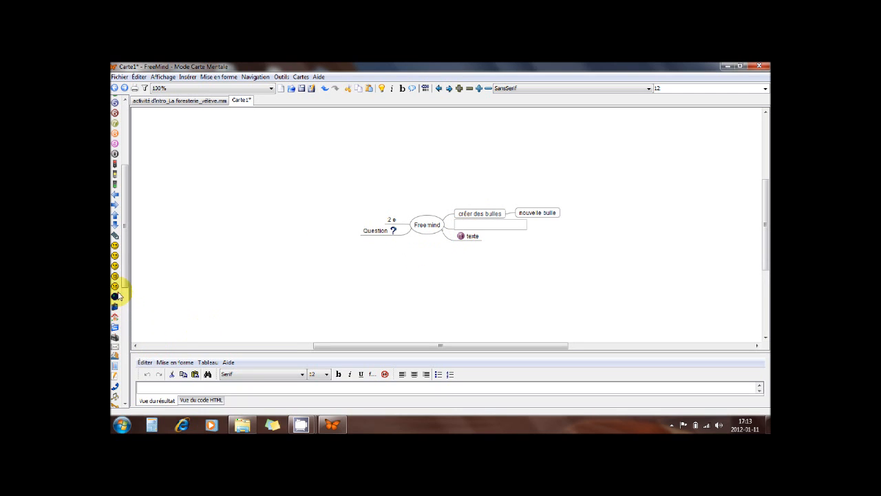
left_click(115, 267)
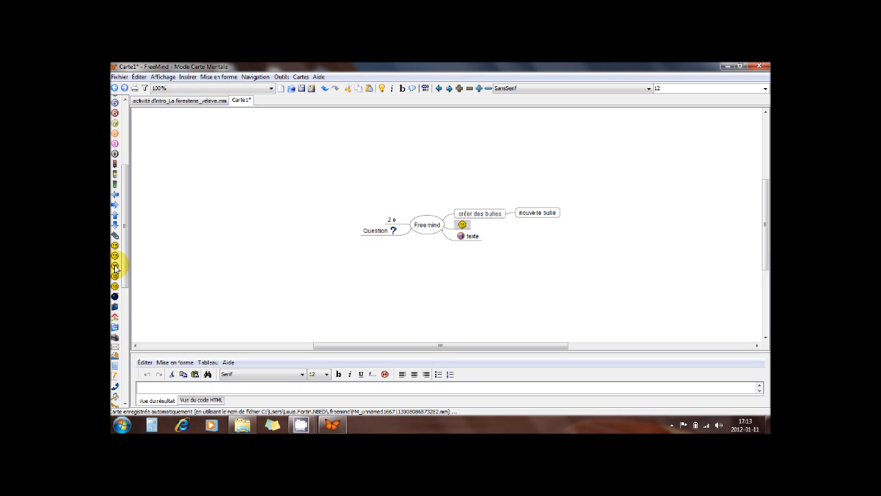
Label the smiley node "Ça me surprends!"
double_click(472, 225)
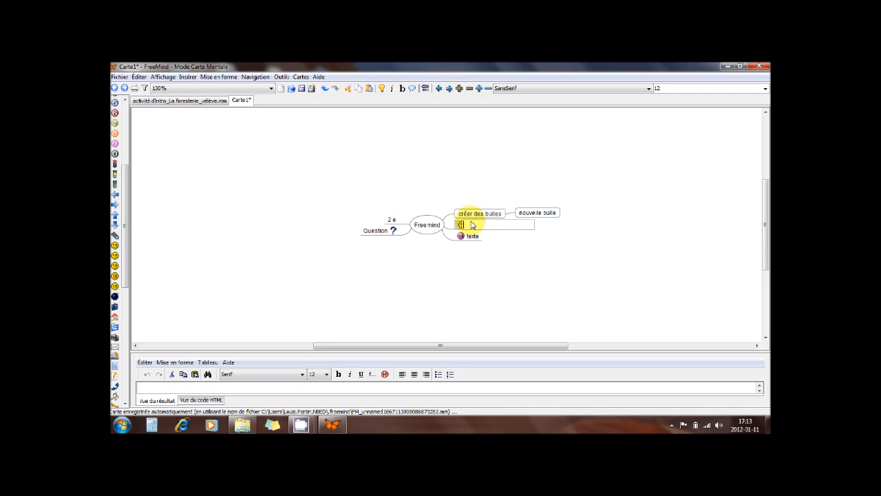
type("Co")
key("BackSpace")
type("o")
type("l")
type("up")
type("rends")
type("!")
left_click(482, 225)
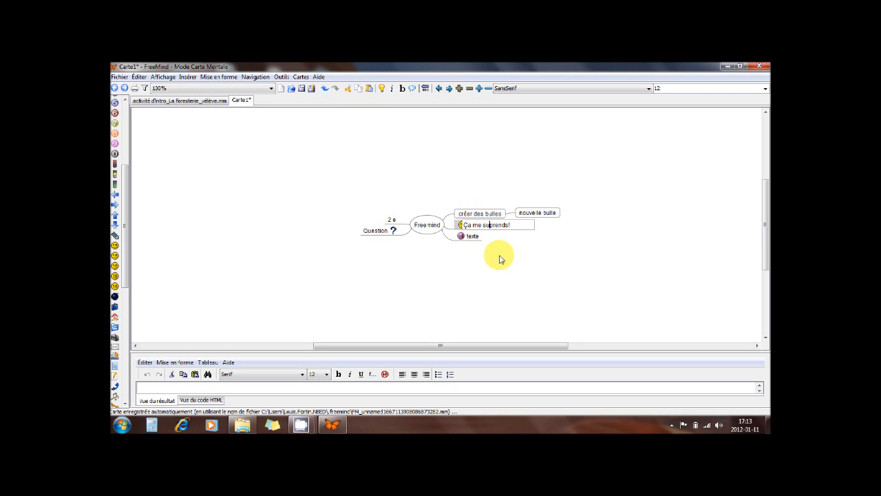
type("r")
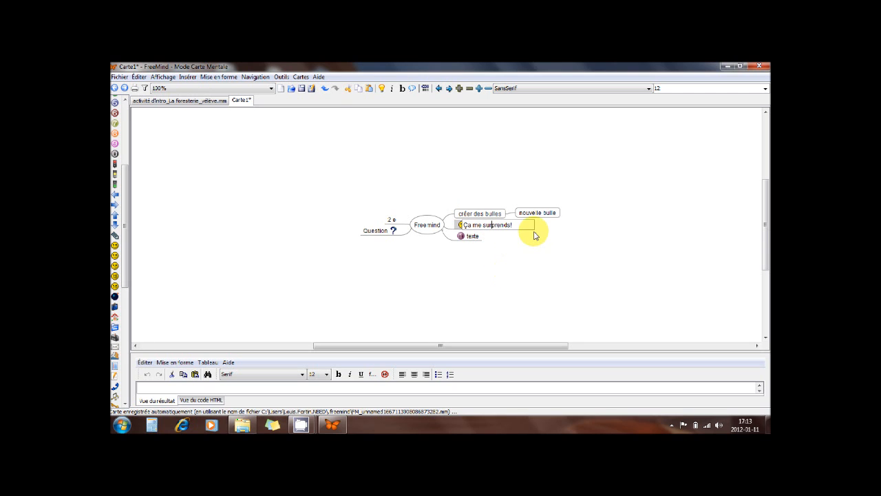
key("Return")
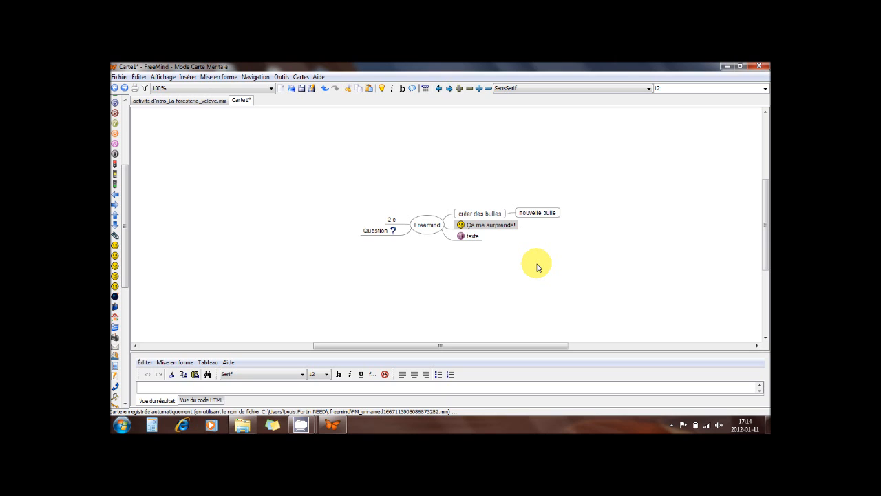
Move the "texte" and "Question" nodes well below the central Freemind node
left_click(472, 237)
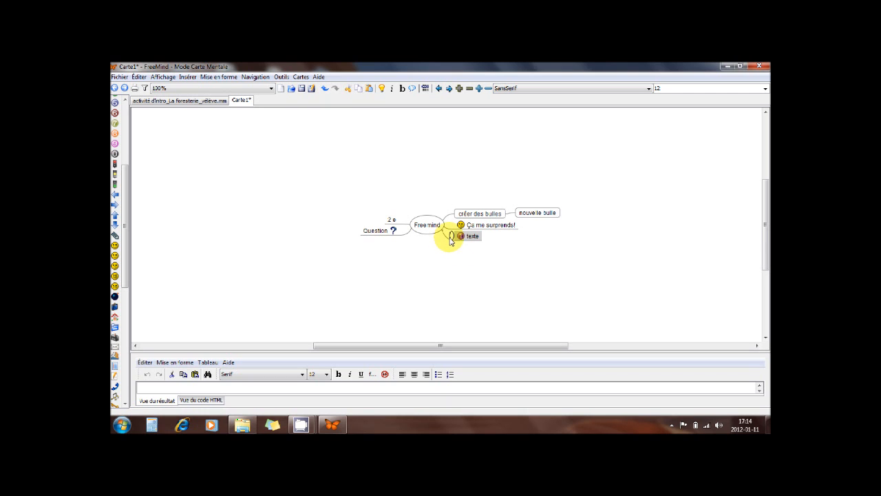
left_click_drag(451, 240, 462, 287)
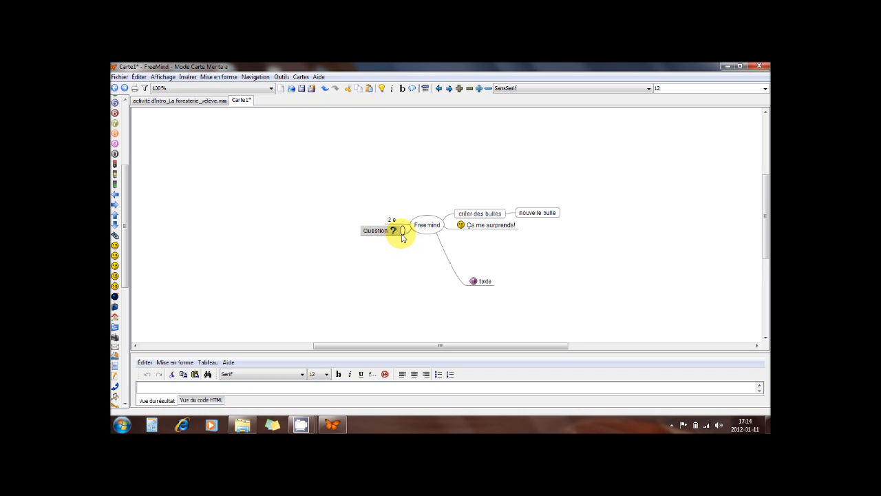
left_click_drag(403, 234, 404, 296)
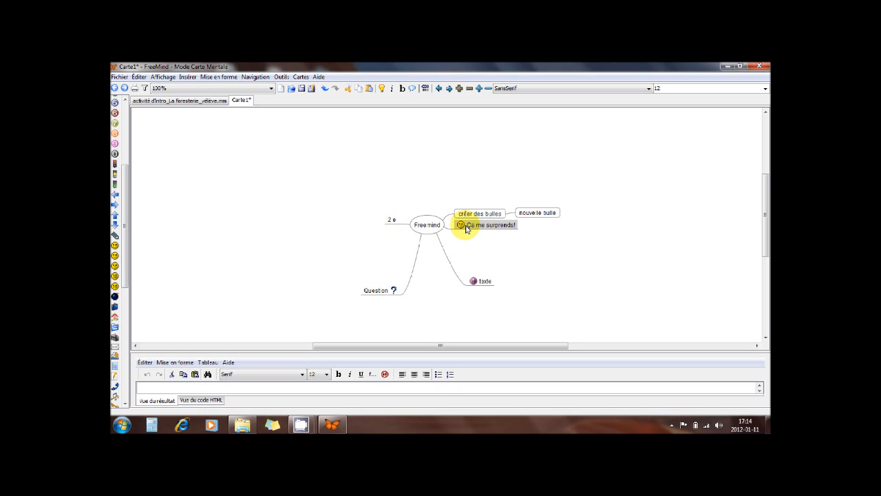
Copy the "créer des bulles" branch and the "Ça me surprends!" node and paste them as children of "2 e"
key("shift+Up")
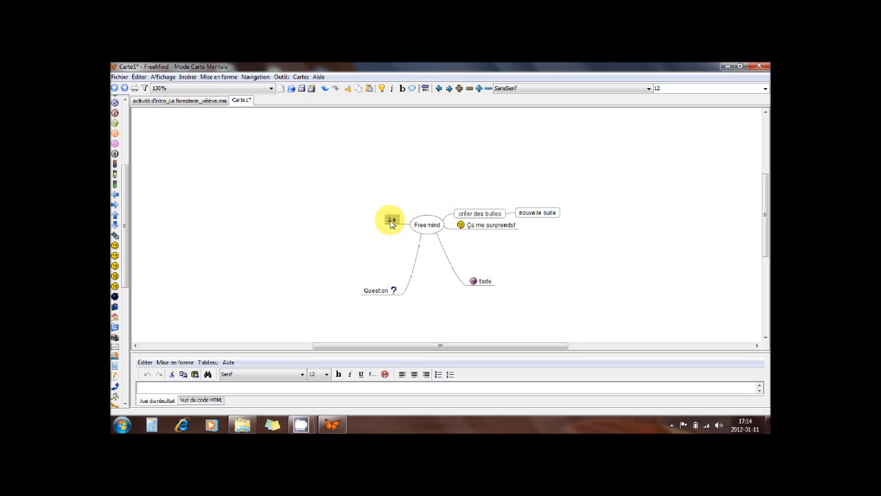
key("ctrl+v")
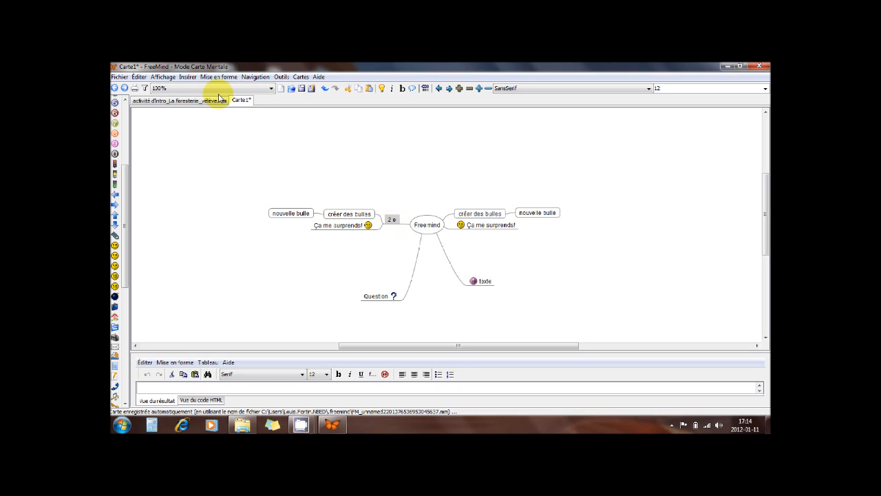
Save the mind map as Freemind.mm in the Mes documents folder
left_click(122, 79)
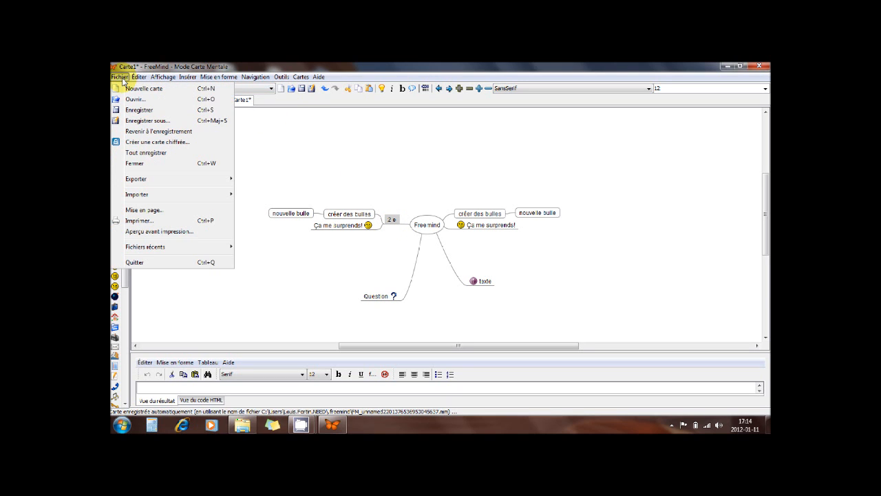
left_click(138, 110)
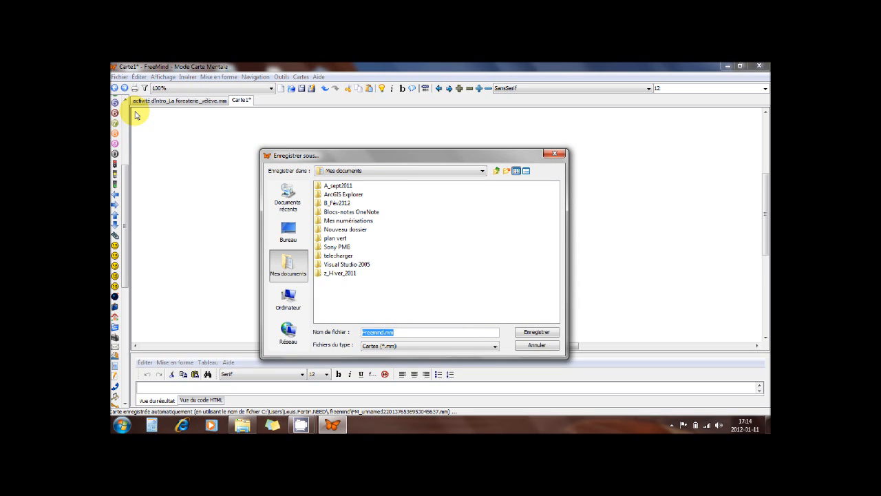
key("Return")
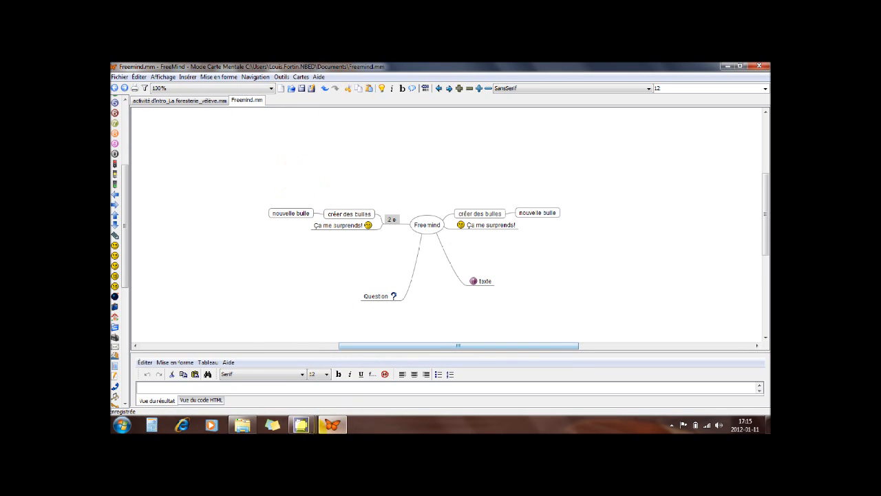
mouse_move(302, 428)
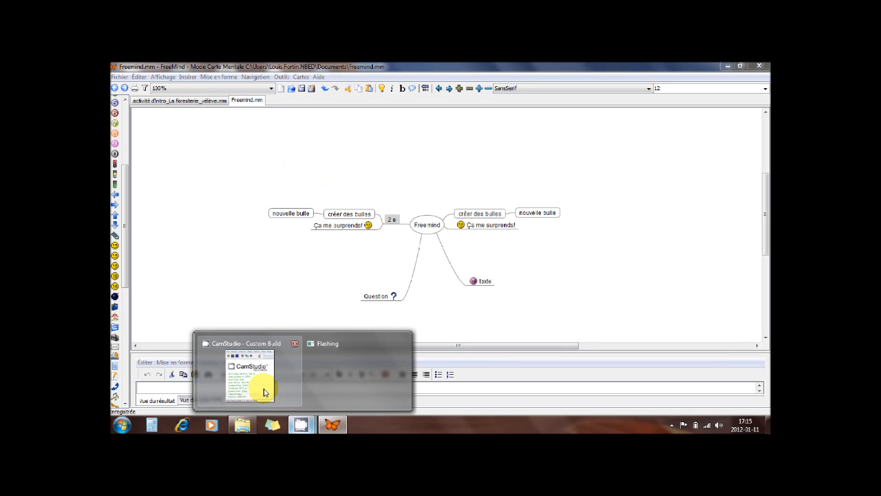